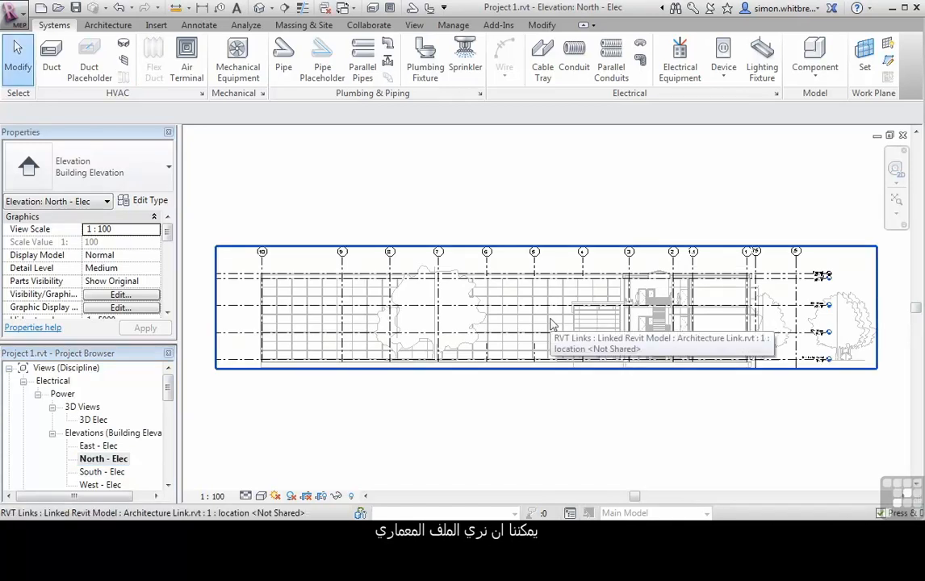
# Start a Copy/Monitor session on the linked Architecture Link.rvt model in the North - Elec elevation.
pyautogui.moveTo(737, 320)
pyautogui.mouseDown(button='middle')
pyautogui.moveTo(559, 325)
pyautogui.moveTo(567, 322)
pyautogui.mouseUp(button='middle')
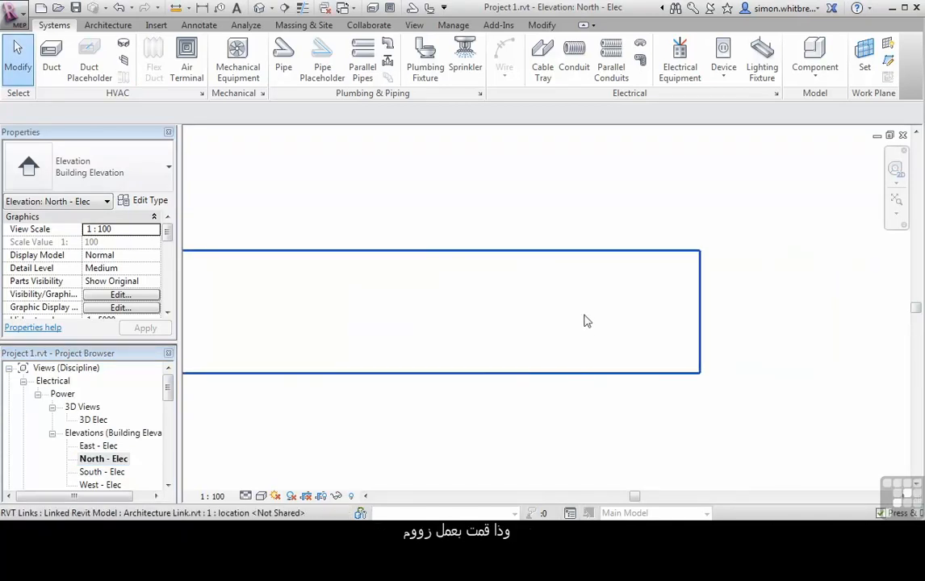
pyautogui.scroll(3, 644, 321)
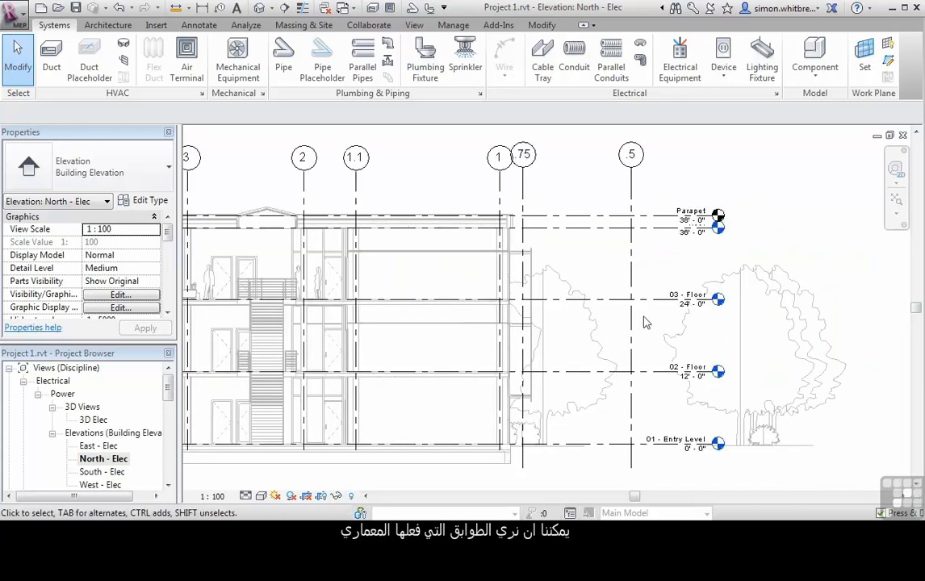
pyautogui.scroll(1, 644, 322)
pyautogui.moveTo(646, 334); pyautogui.dragTo(516, 331, button='middle')
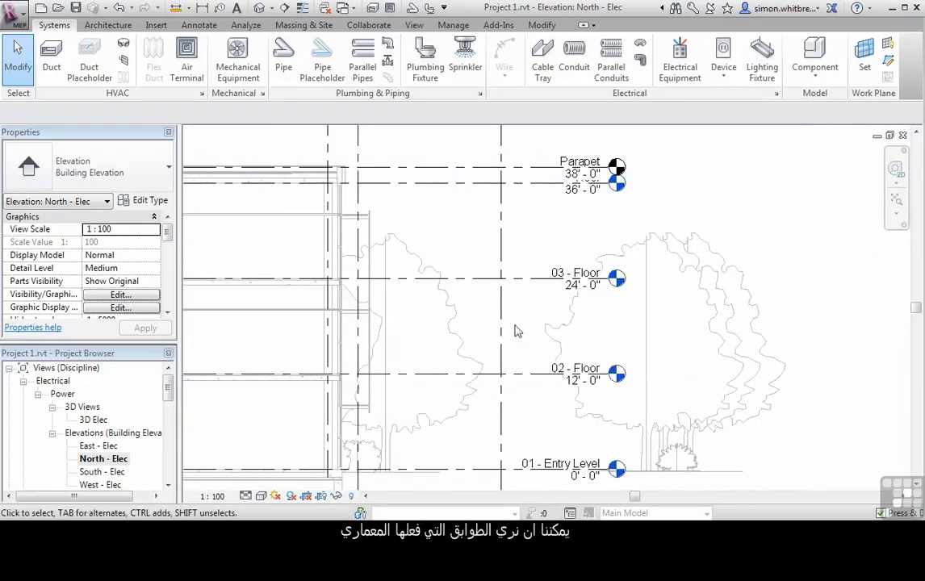
pyautogui.scroll(-1, 516, 331)
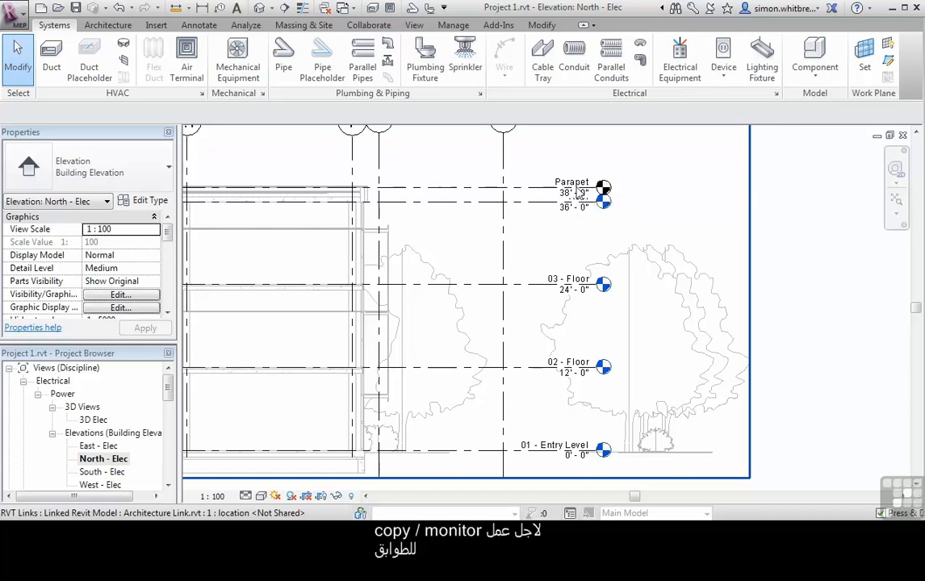
pyautogui.click(369, 27)
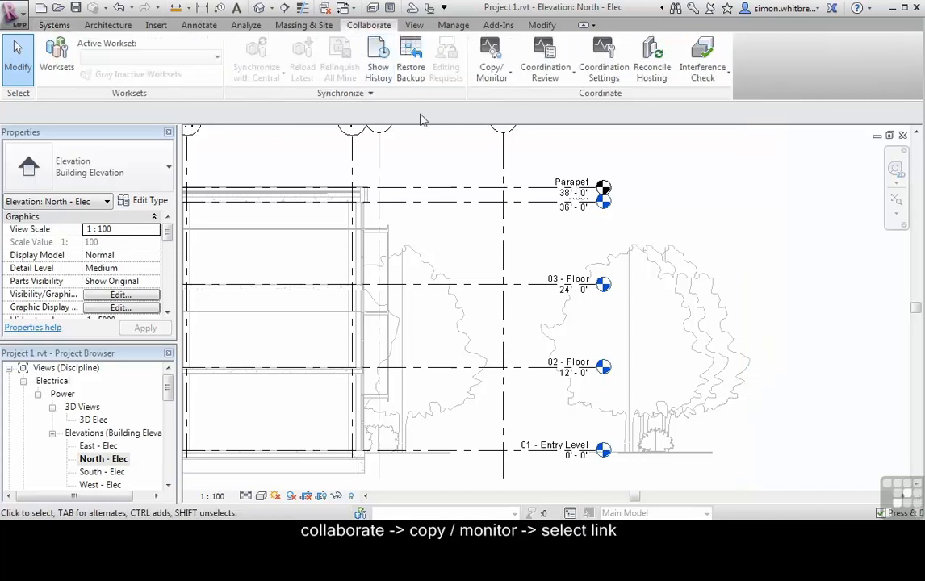
pyautogui.click(492, 70)
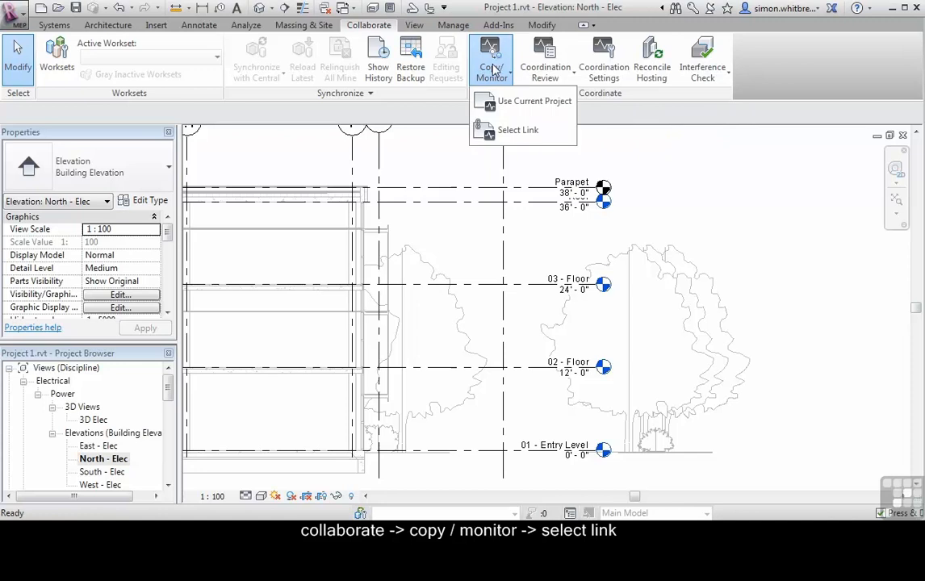
pyautogui.click(517, 132)
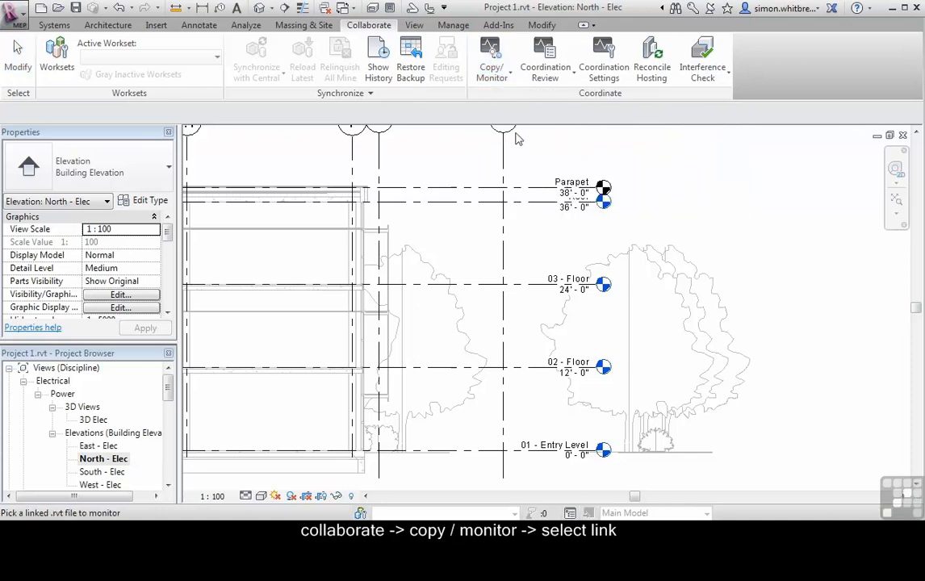
pyautogui.click(607, 268)
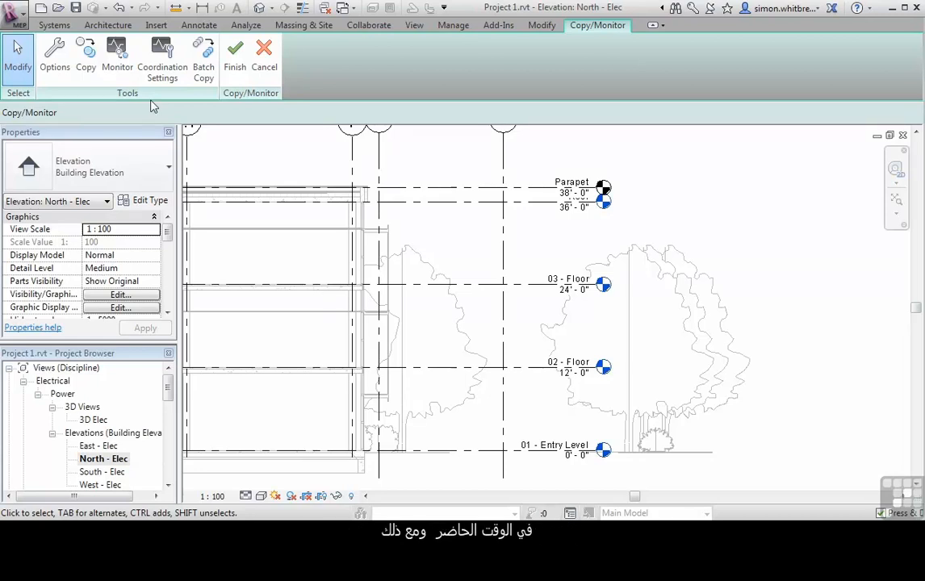
# Copy the linked levels 01 - Entry Level, 02 - Floor, 03 - Floor and Roof into the project and finish Copy/Monitor.
pyautogui.click(86, 65)
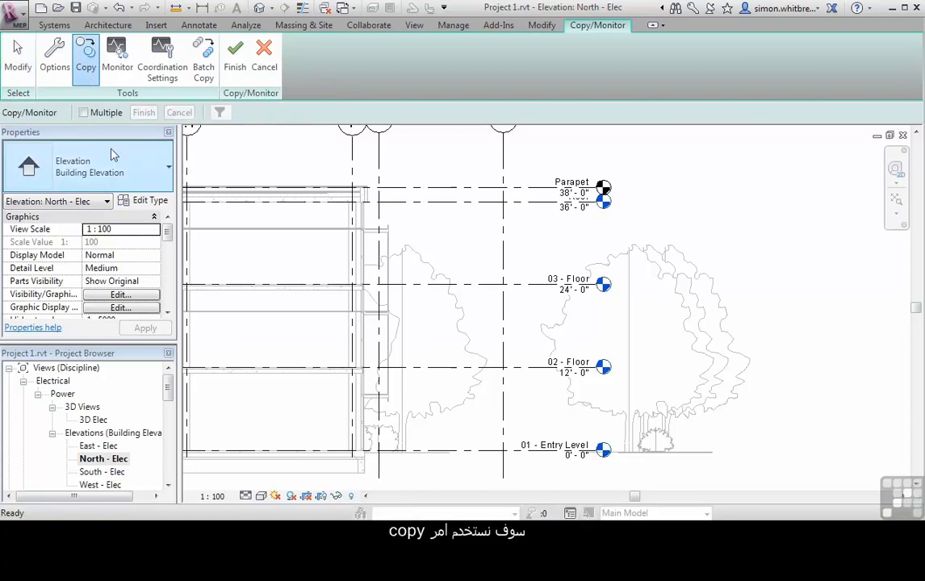
pyautogui.click(488, 456)
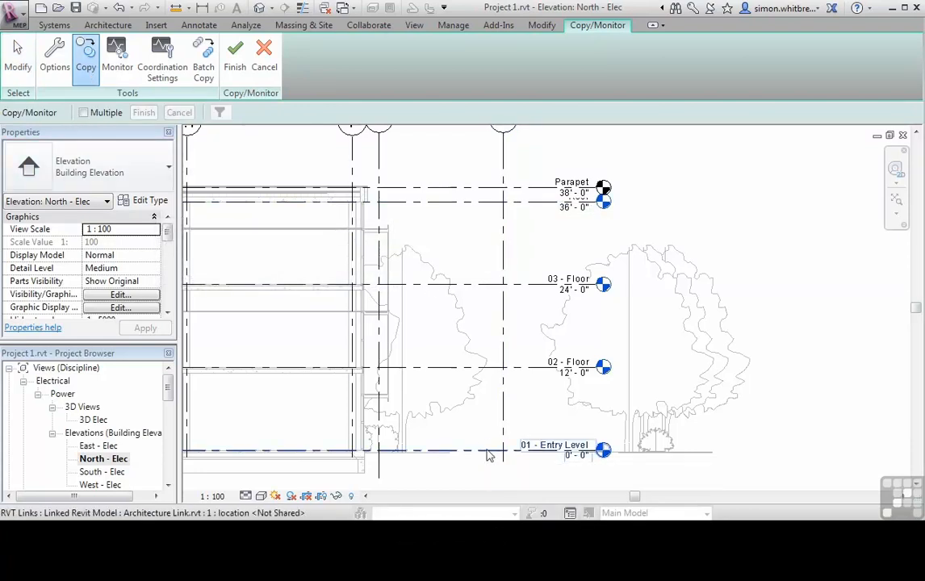
pyautogui.click(485, 450)
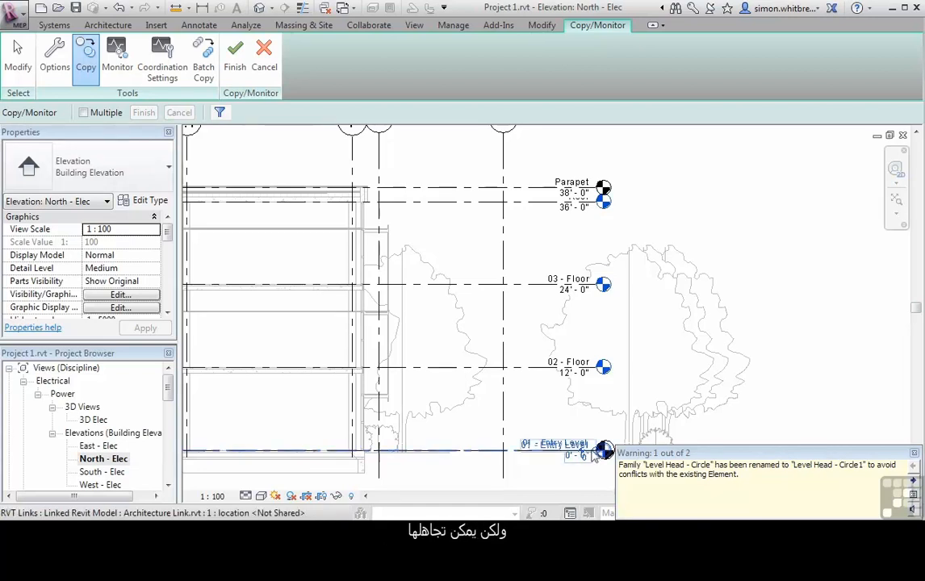
pyautogui.moveTo(465, 428); pyautogui.dragTo(591, 438, button='middle')
pyautogui.click(647, 363)
pyautogui.click(664, 283)
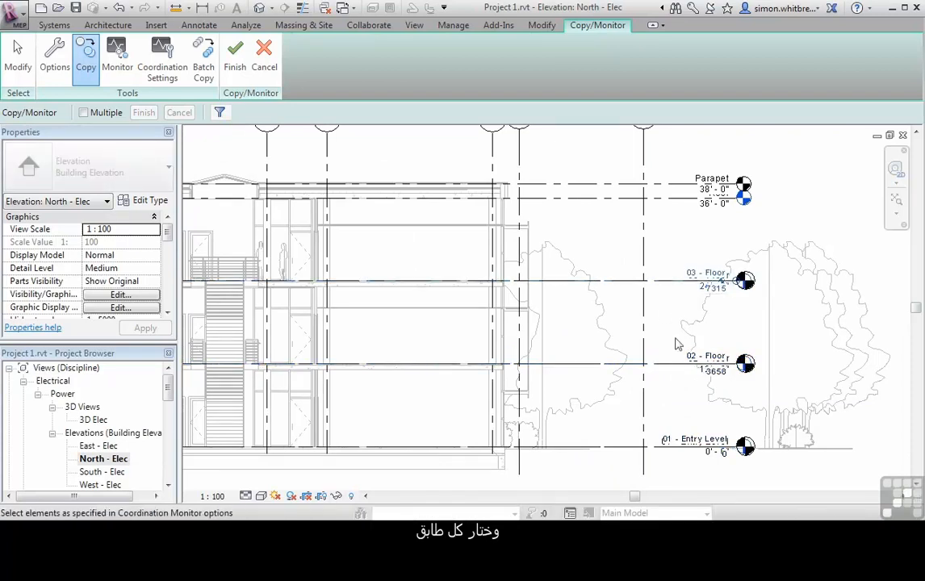
pyautogui.click(673, 200)
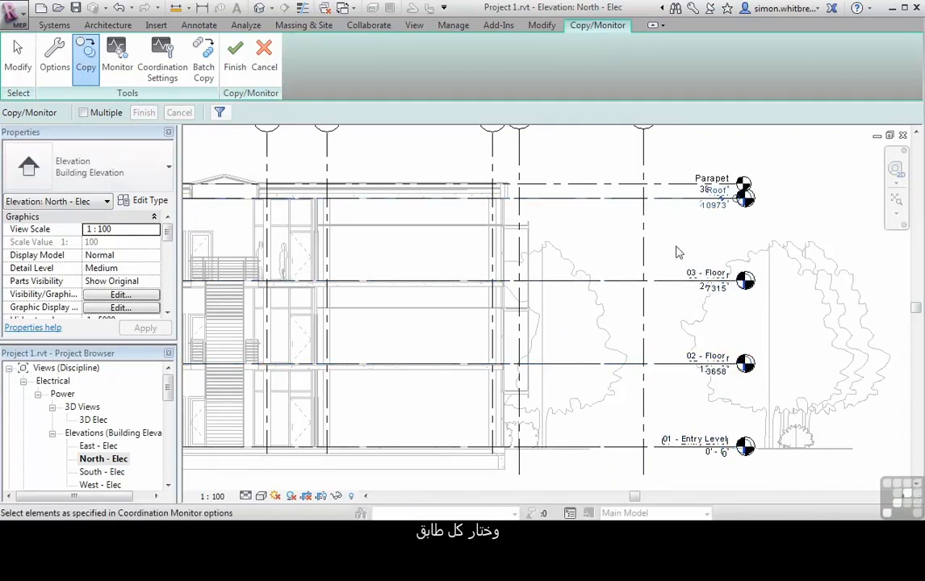
pyautogui.click(234, 69)
# Extend the copied levels outward from the Roof level's end so their heads clear the linked model's level heads.
pyautogui.click(742, 199)
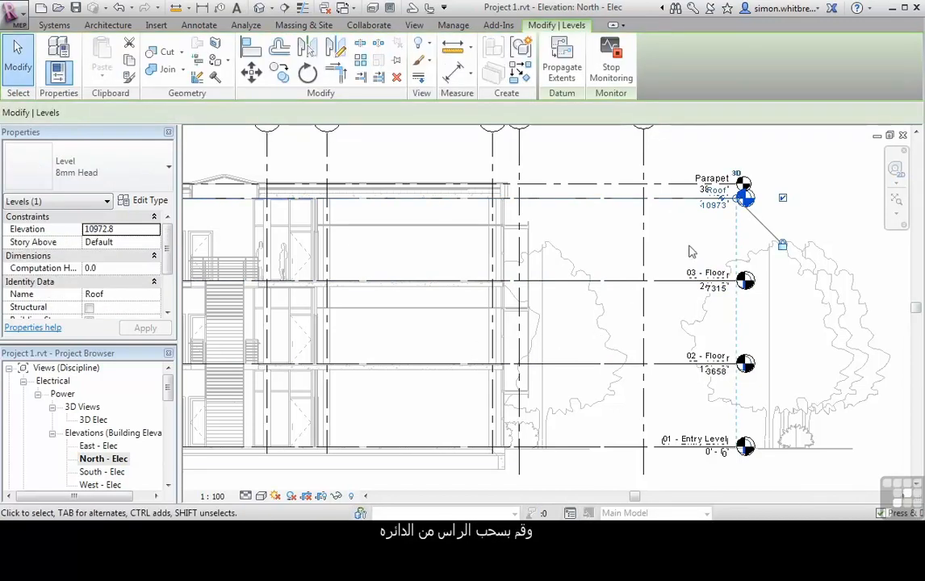
pyautogui.moveTo(739, 207); pyautogui.dragTo(837, 197)
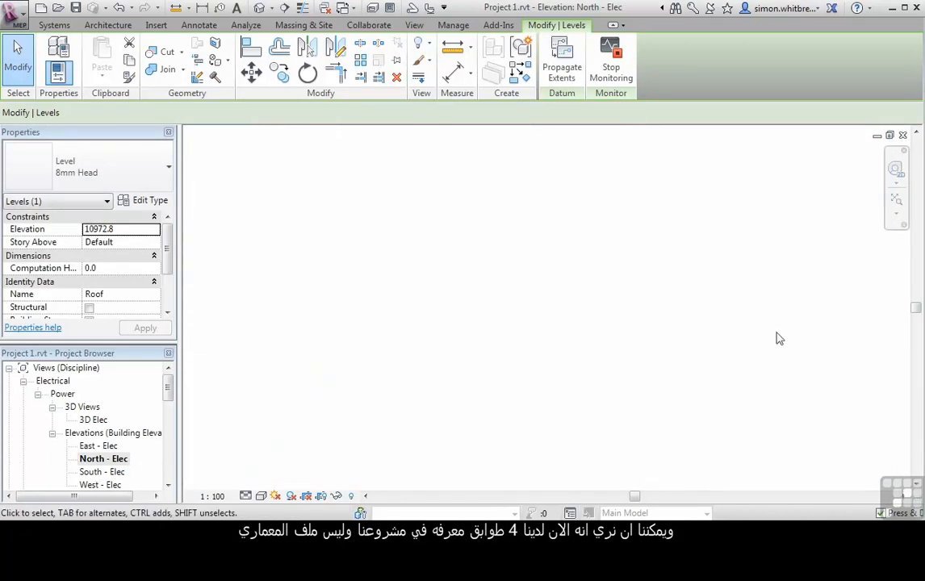
pyautogui.scroll(-3, 776, 335)
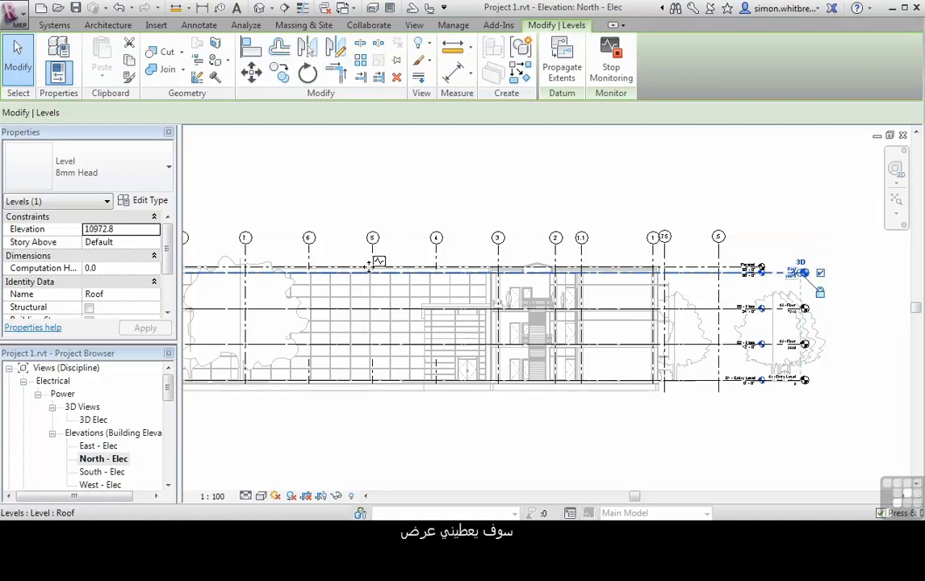
pyautogui.scroll(2, 376, 266)
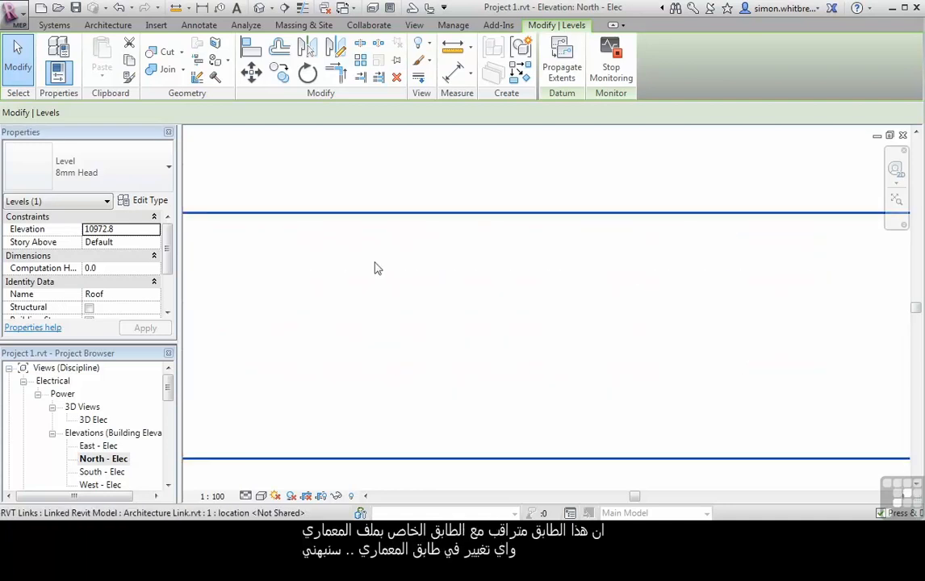
pyautogui.scroll(1, 376, 267)
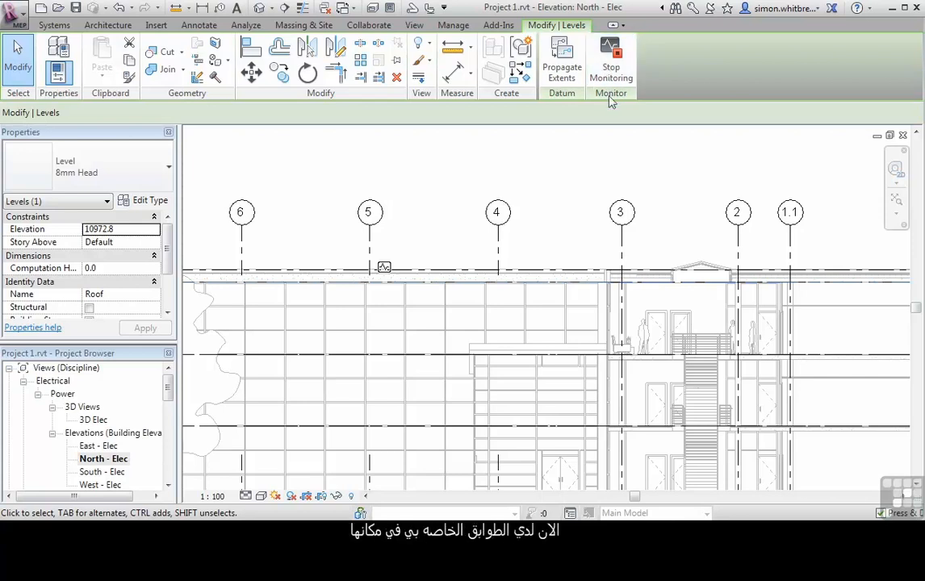
pyautogui.press('Escape')
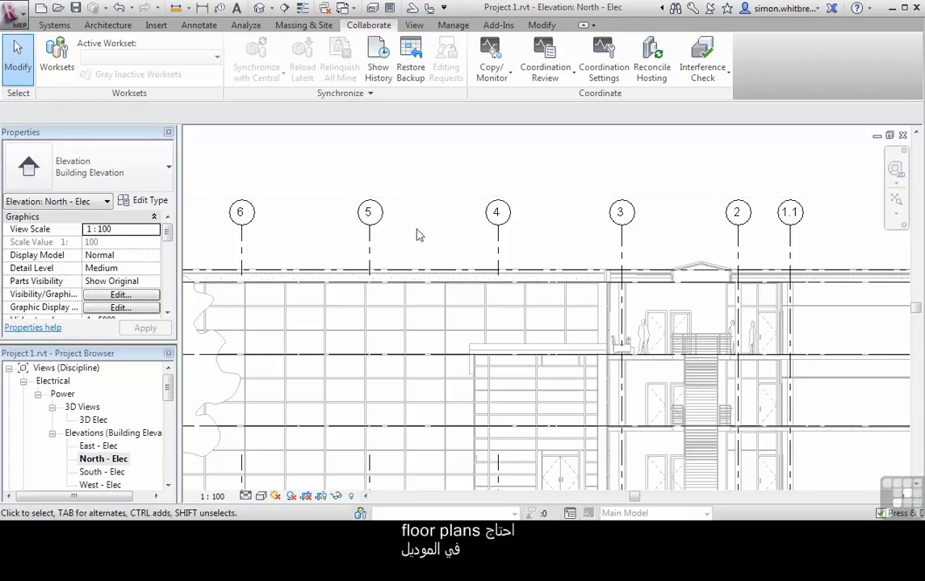
# Create floor plan views for the levels 01 - Entry Level, 02 - Floor, 03 - Floor and Roof.
pyautogui.scroll(-1, 417, 231)
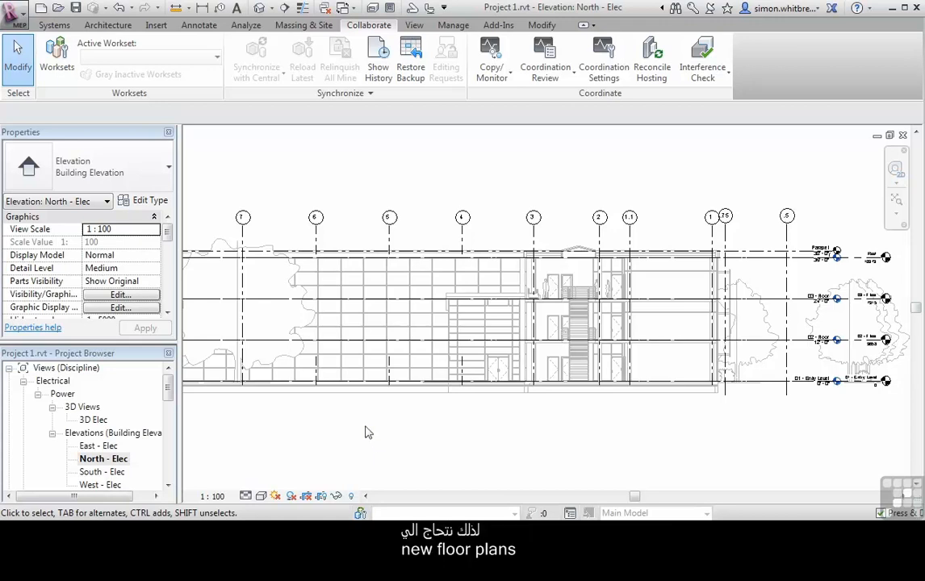
pyautogui.click(412, 25)
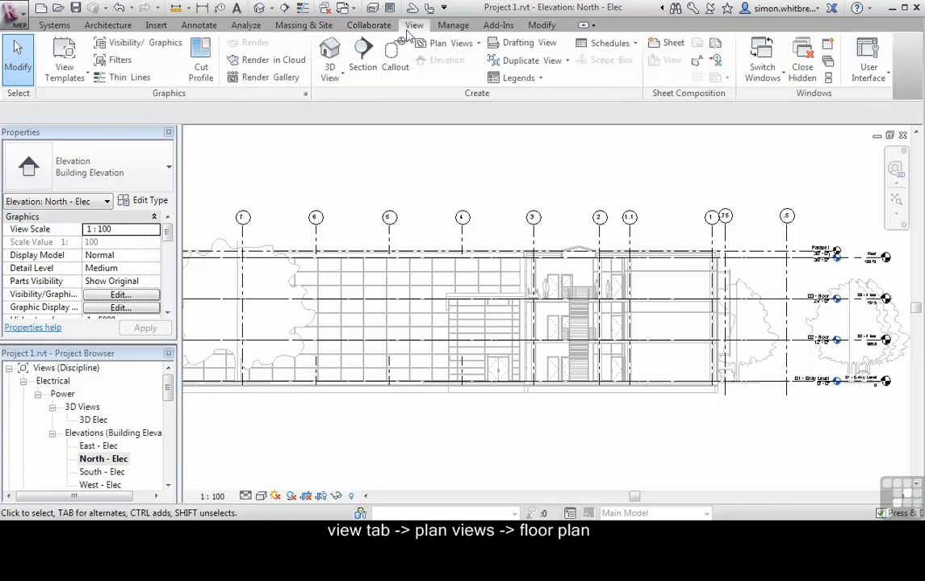
pyautogui.click(448, 44)
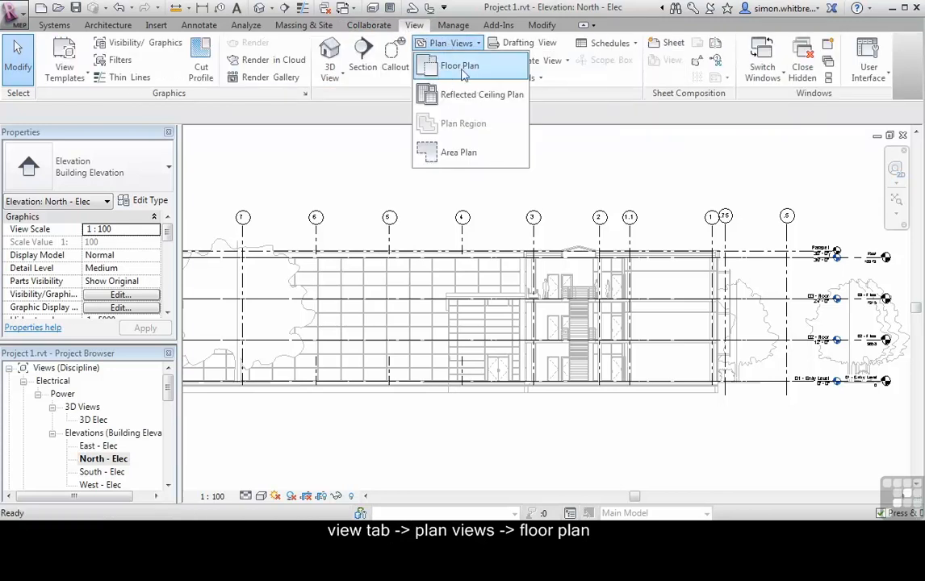
pyautogui.click(458, 70)
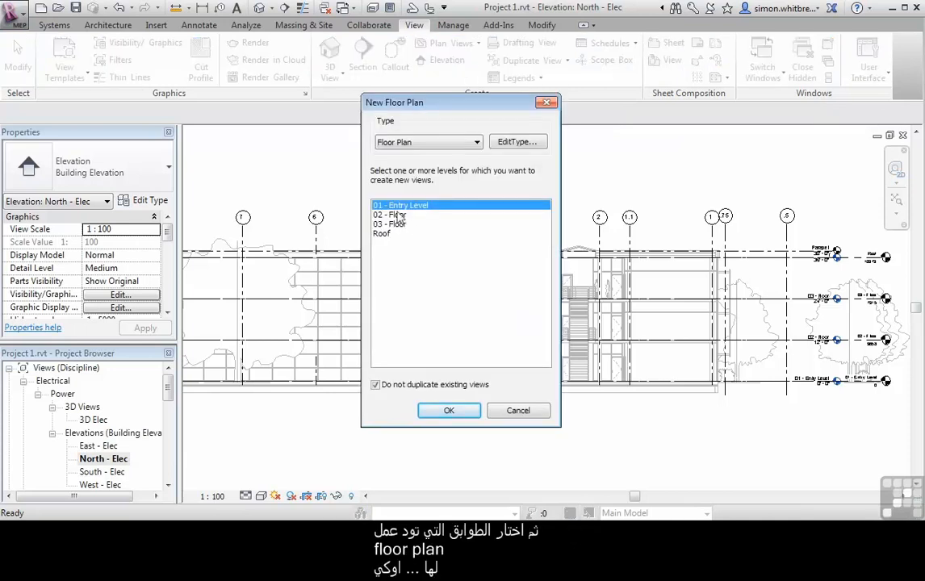
pyautogui.moveTo(391, 207); pyautogui.dragTo(392, 262)
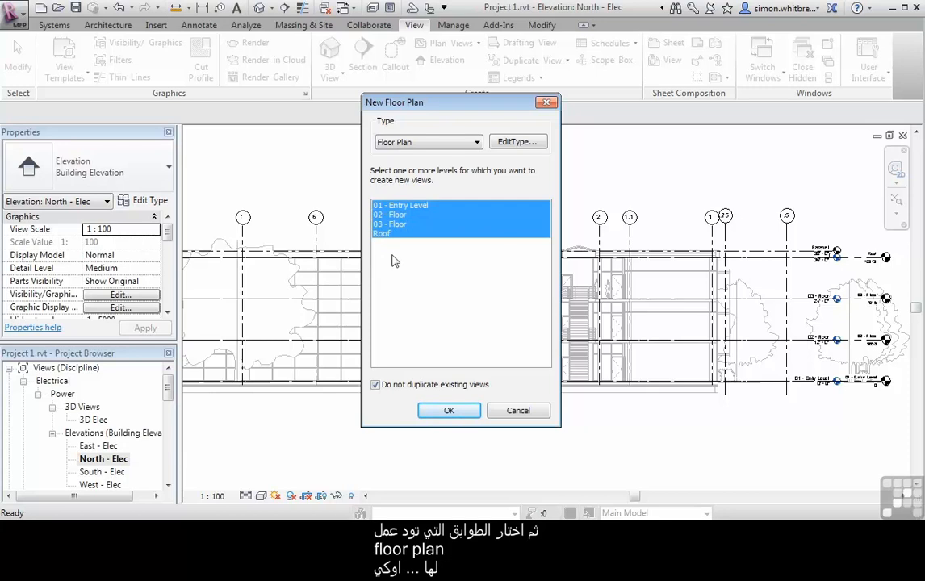
pyautogui.click(447, 411)
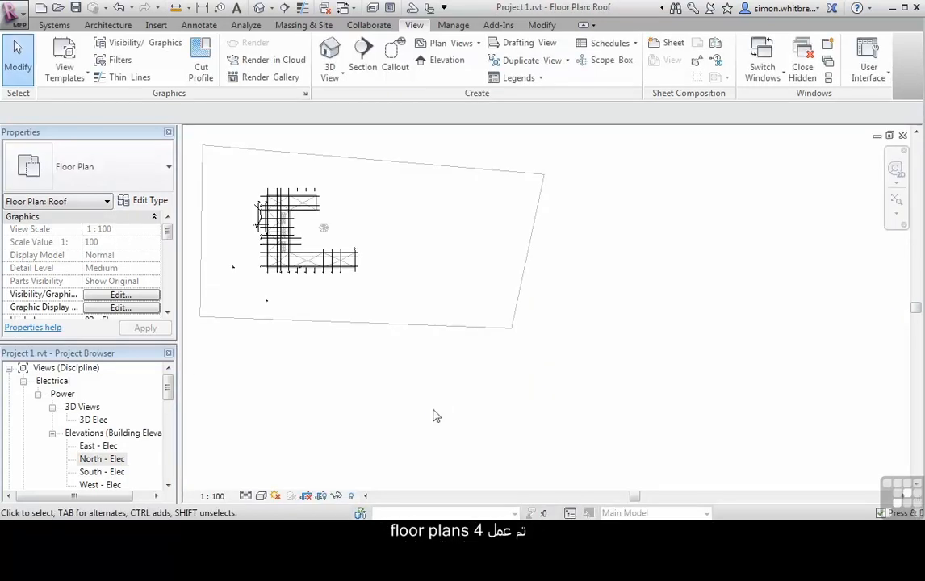
# Open the 01 - Entry Level floor plan from the Mechanical HVAC views and frame the whole building.
pyautogui.moveTo(168, 386); pyautogui.dragTo(168, 412)
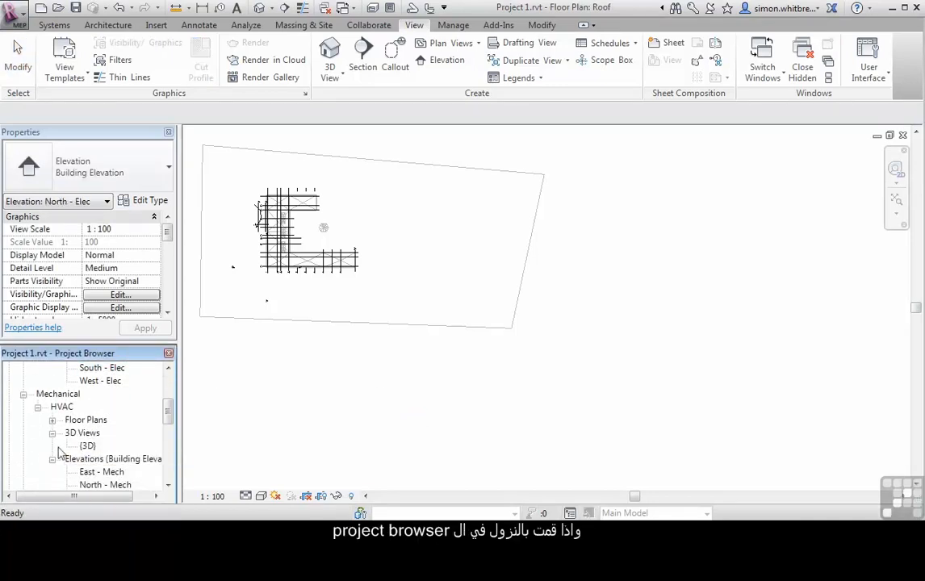
pyautogui.click(51, 419)
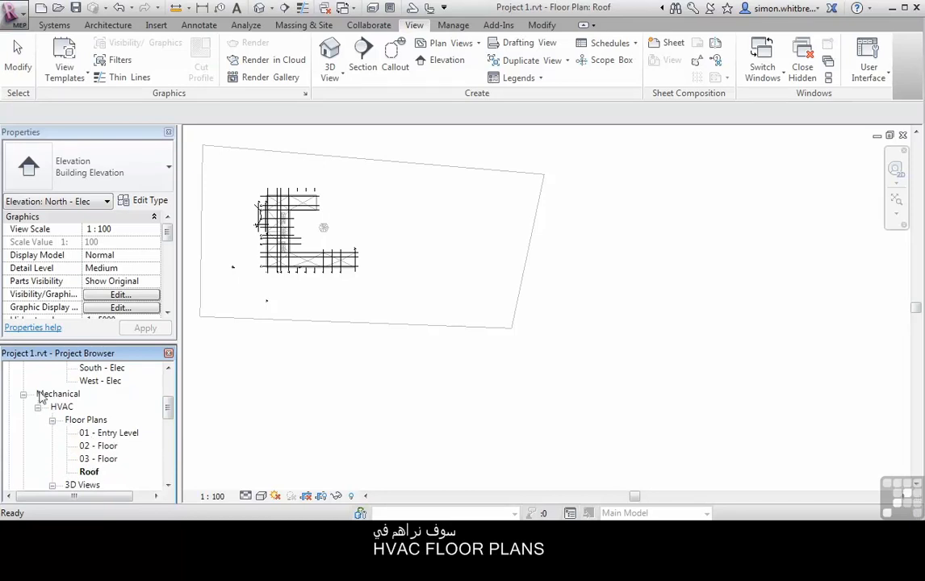
pyautogui.doubleClick(93, 436)
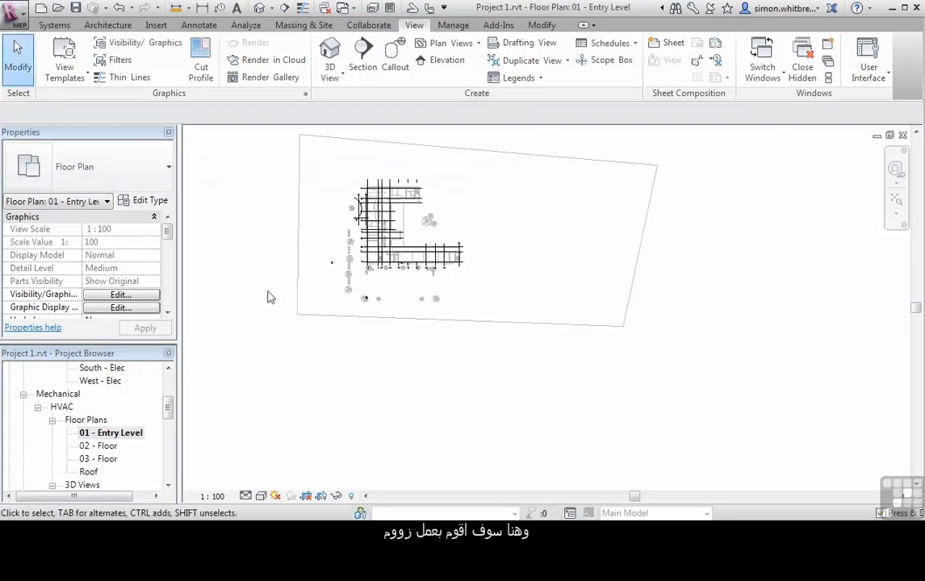
pyautogui.scroll(3, 364, 205)
pyautogui.scroll(2, 364, 206)
pyautogui.moveTo(362, 269); pyautogui.dragTo(393, 348, button='middle')
pyautogui.scroll(1, 394, 349)
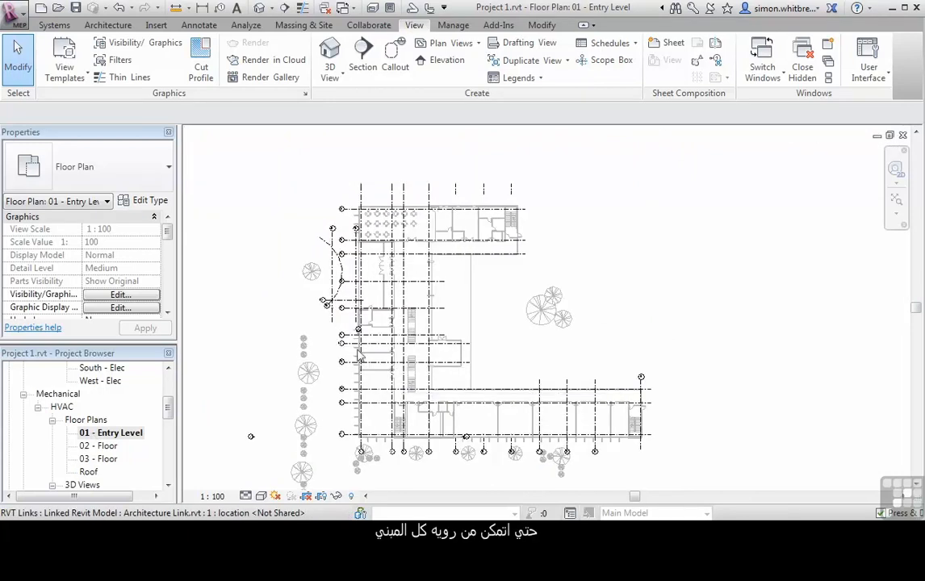
# Start Copy/Monitor on the linked architectural model and select everything across the whole building for copying with the Multiple option.
pyautogui.click(370, 25)
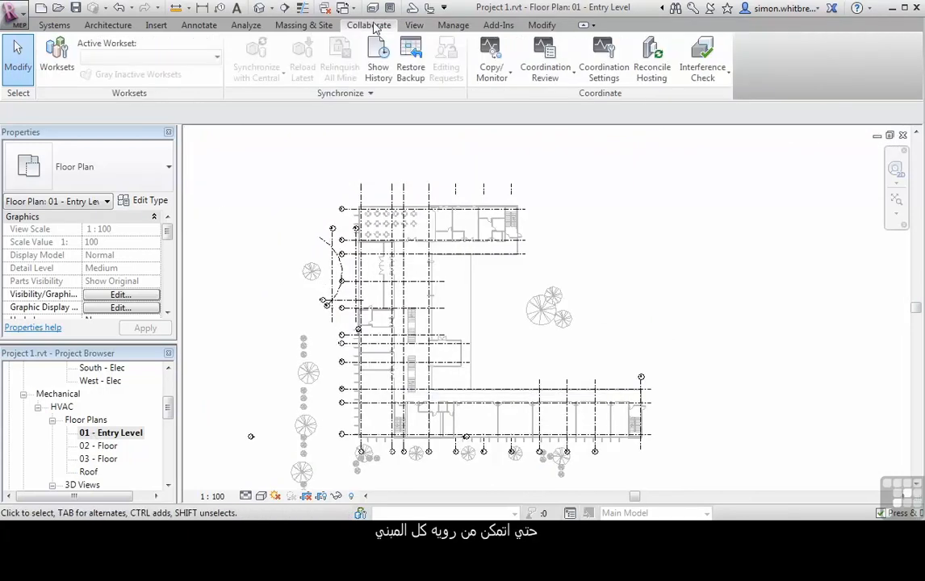
pyautogui.click(494, 71)
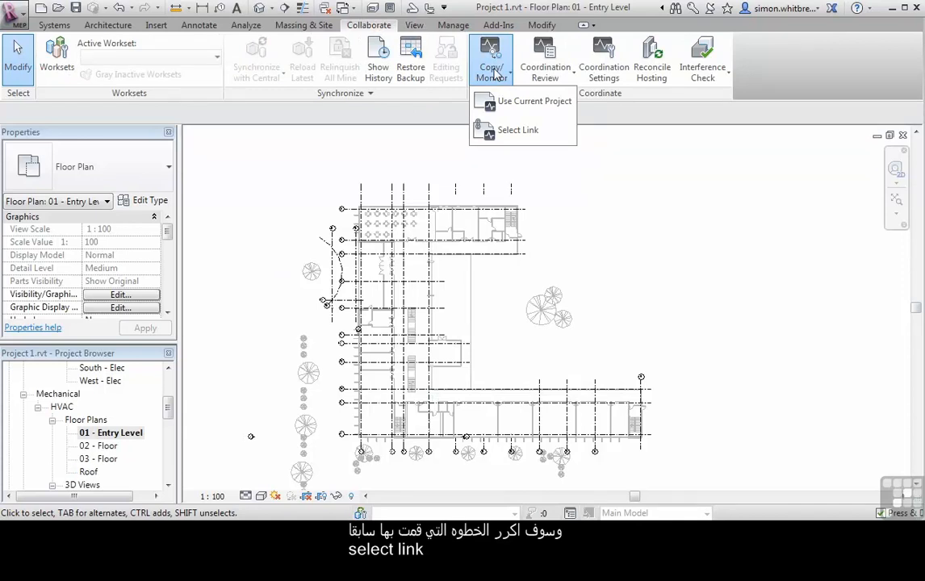
pyautogui.click(483, 130)
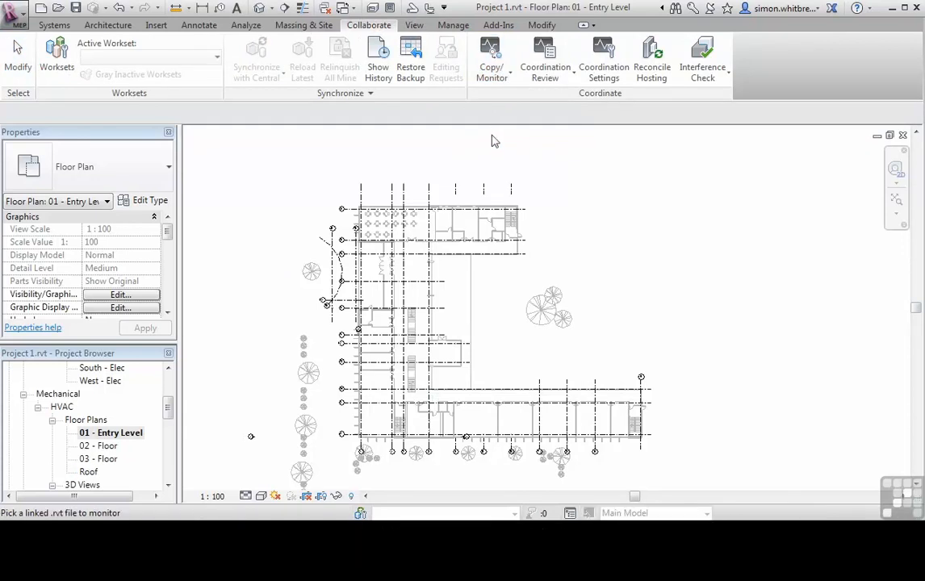
pyautogui.click(480, 234)
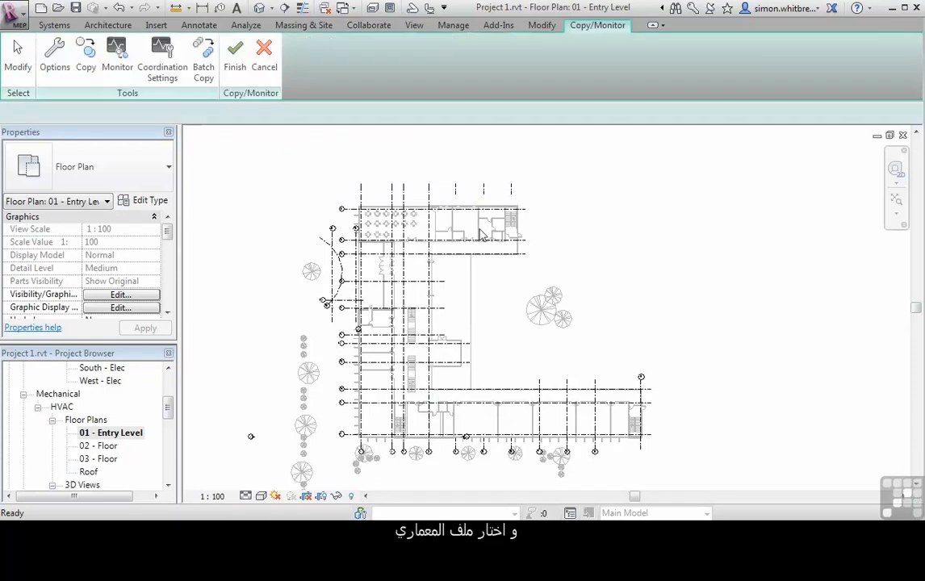
pyautogui.click(84, 63)
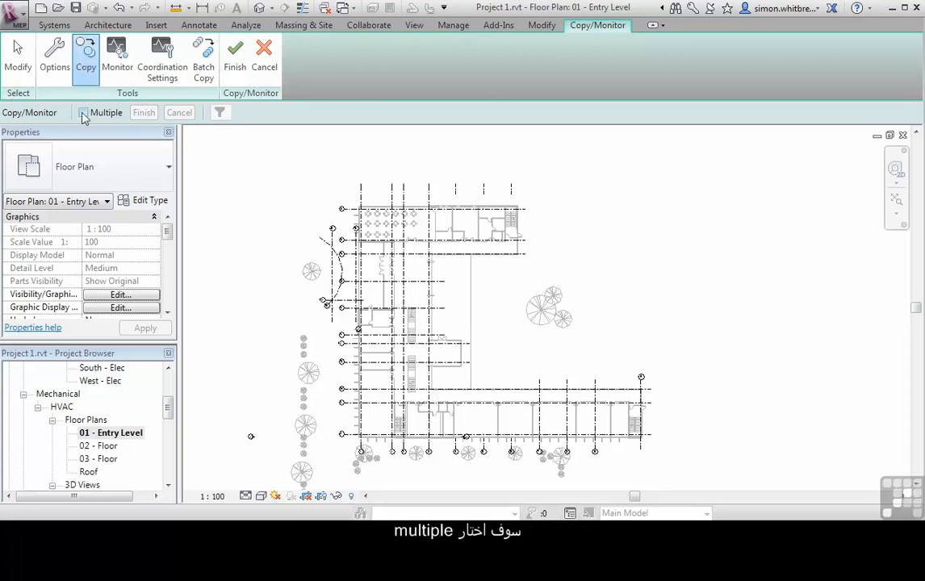
pyautogui.click(83, 113)
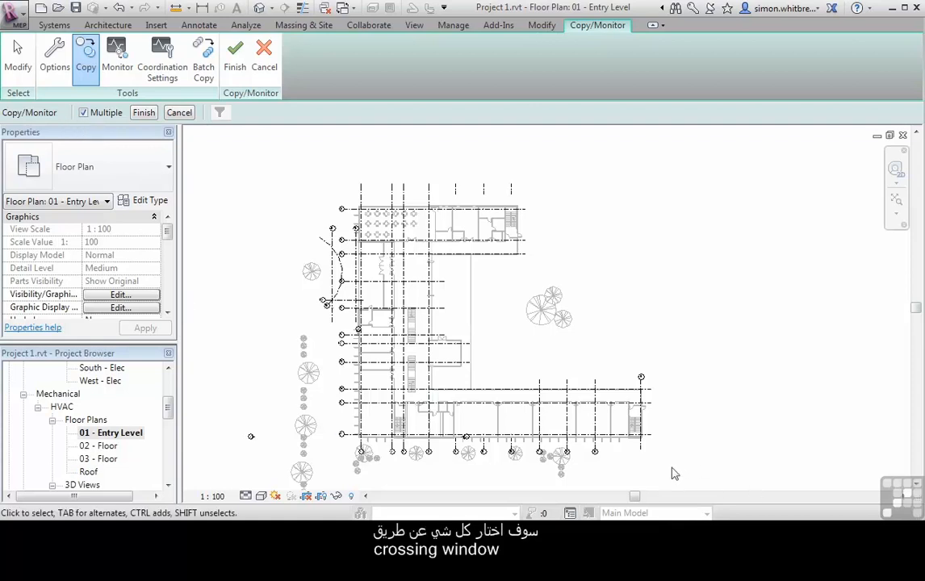
pyautogui.moveTo(674, 474); pyautogui.dragTo(291, 173)
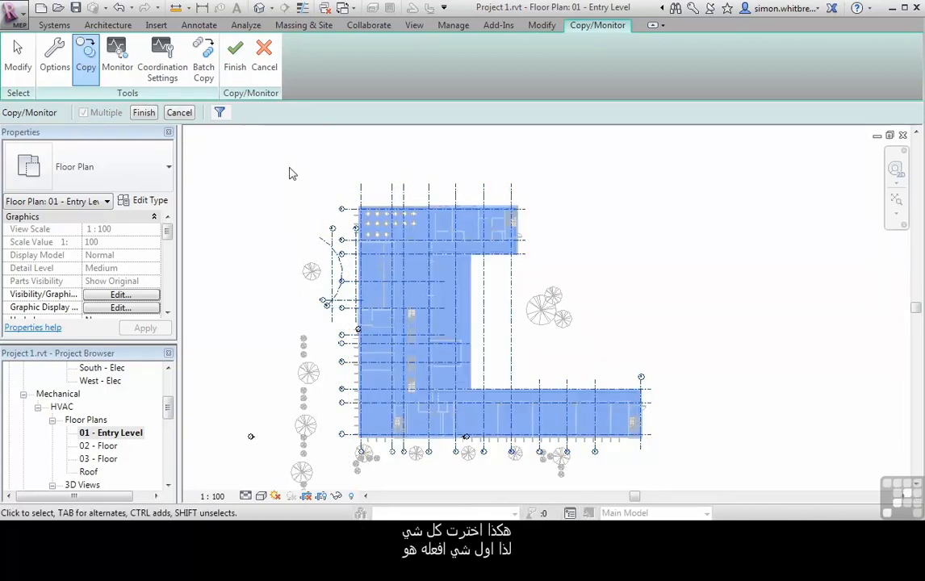
# Filter the selection to Grids only, copy the linked grids into the project and finish Copy/Monitor.
pyautogui.click(220, 113)
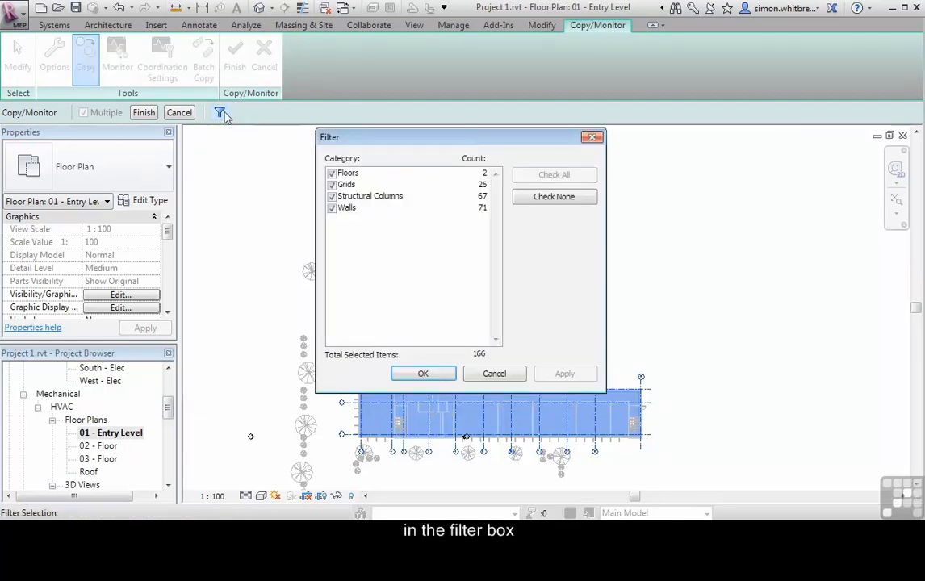
pyautogui.click(541, 197)
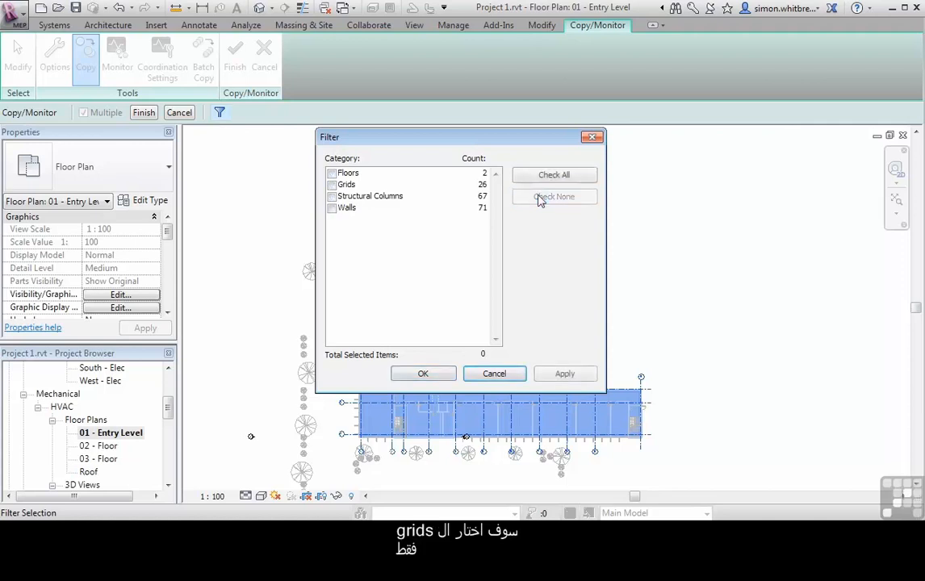
pyautogui.click(331, 184)
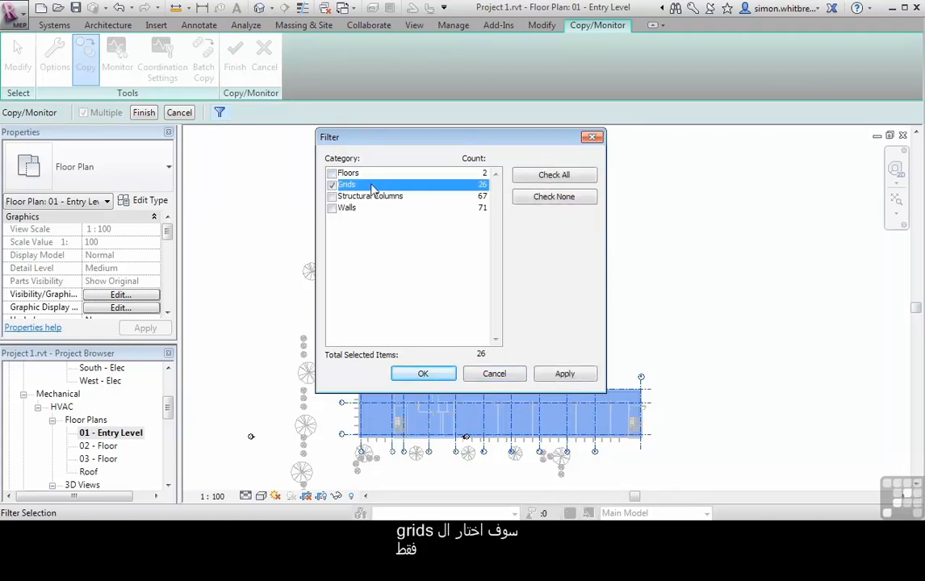
pyautogui.click(423, 374)
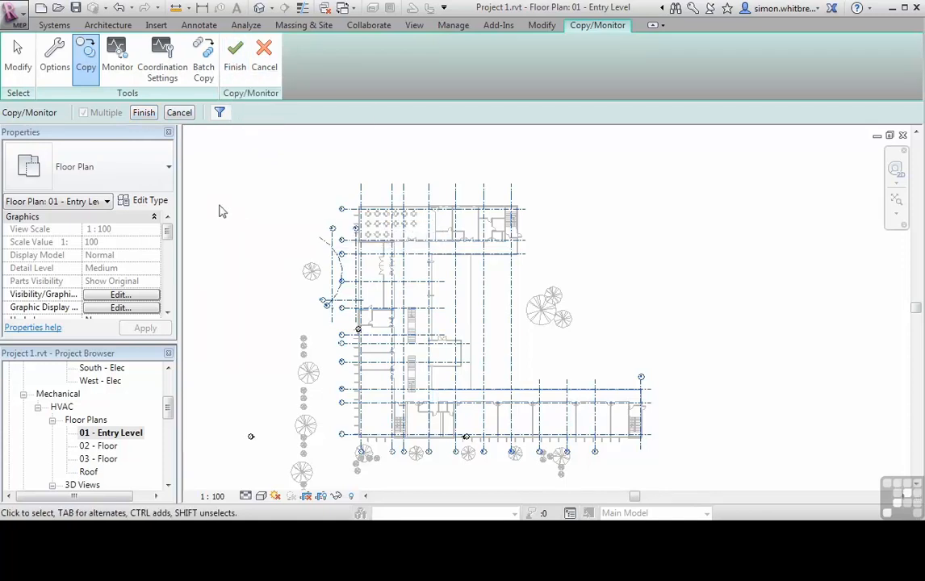
pyautogui.click(144, 113)
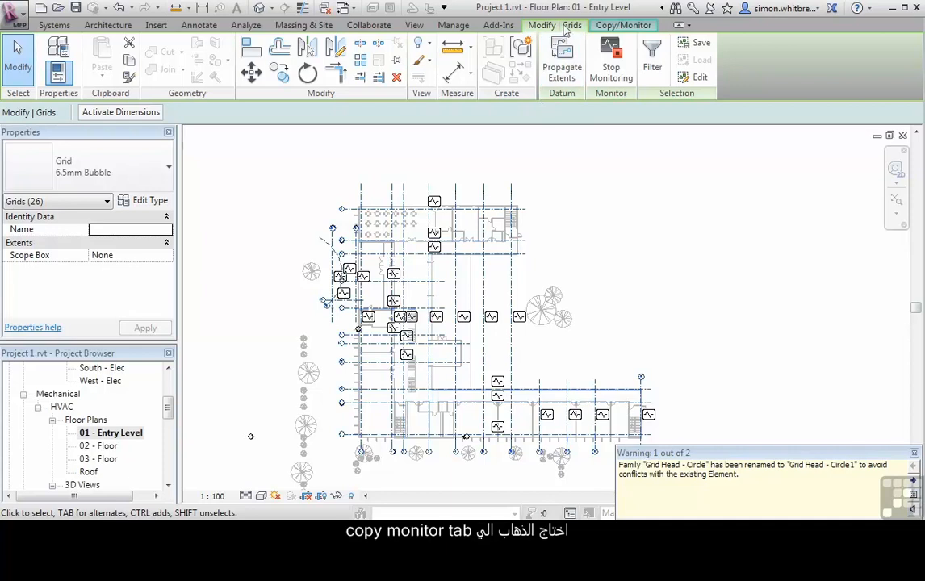
pyautogui.click(649, 29)
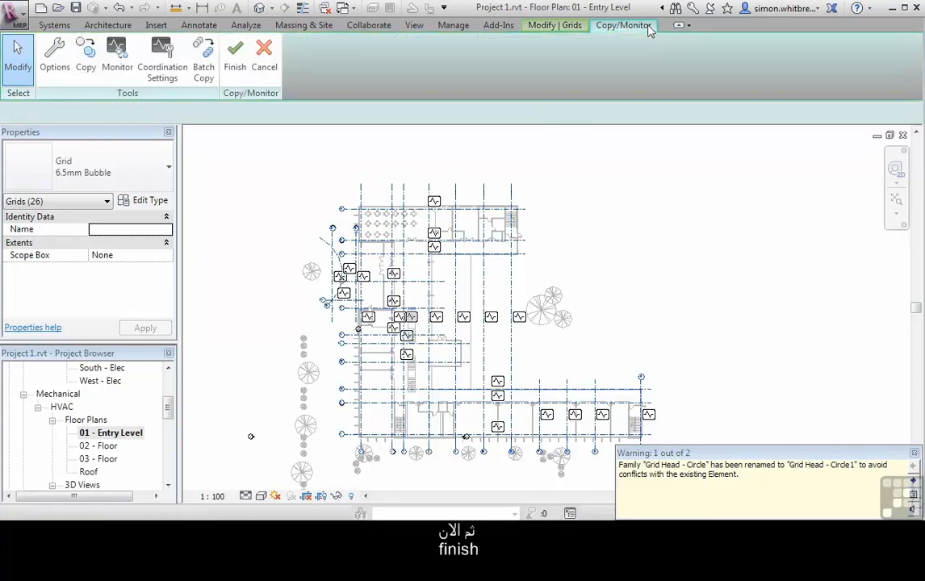
pyautogui.click(232, 67)
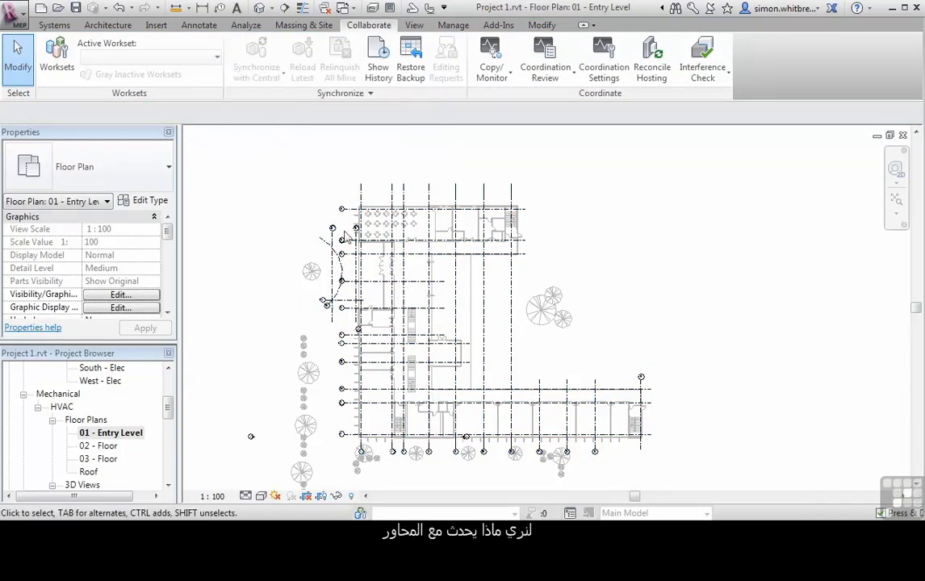
# Extend the copied grids outward from grid A's head so their bubbles clear the linked model's grid bubbles.
pyautogui.scroll(3, 343, 232)
pyautogui.scroll(3, 350, 204)
pyautogui.click(355, 190)
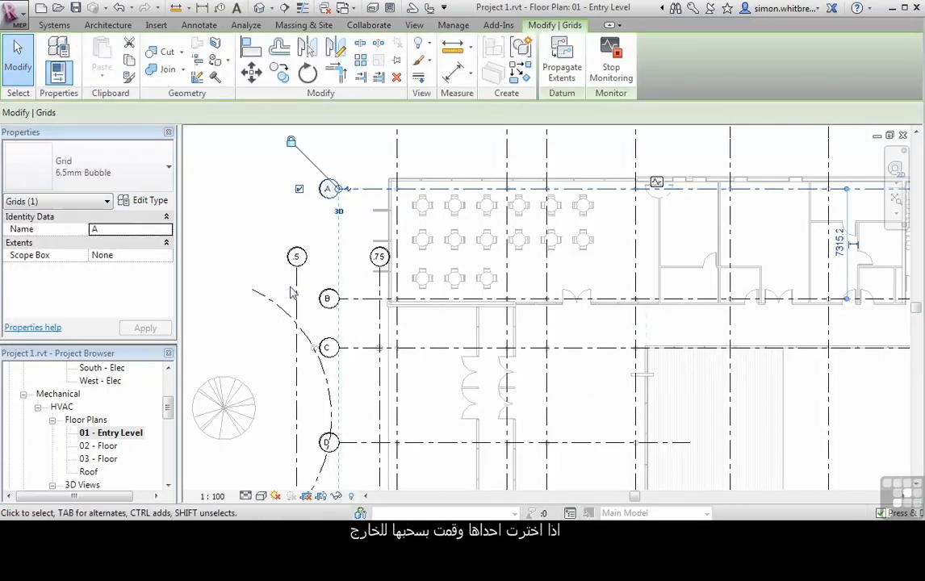
pyautogui.moveTo(338, 189); pyautogui.dragTo(256, 189)
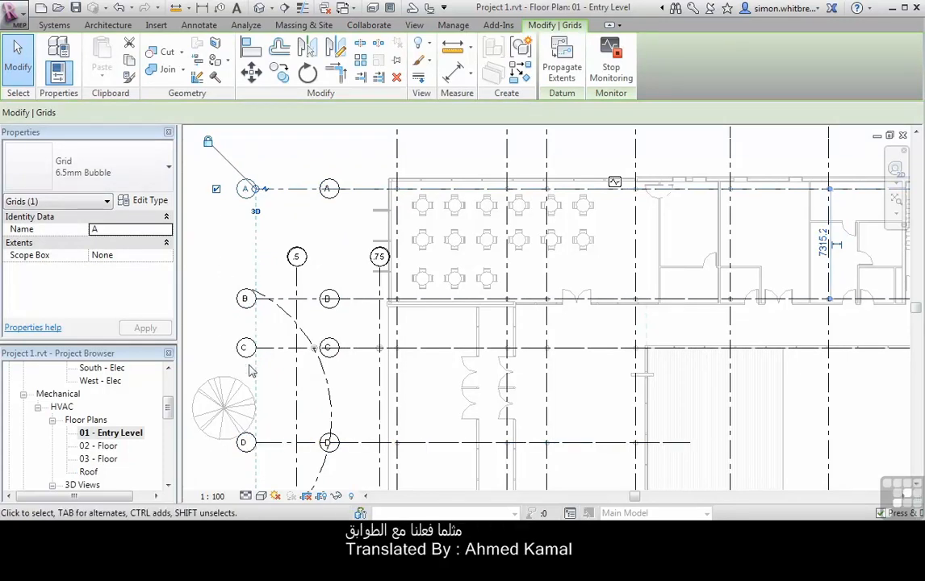
pyautogui.click(217, 275)
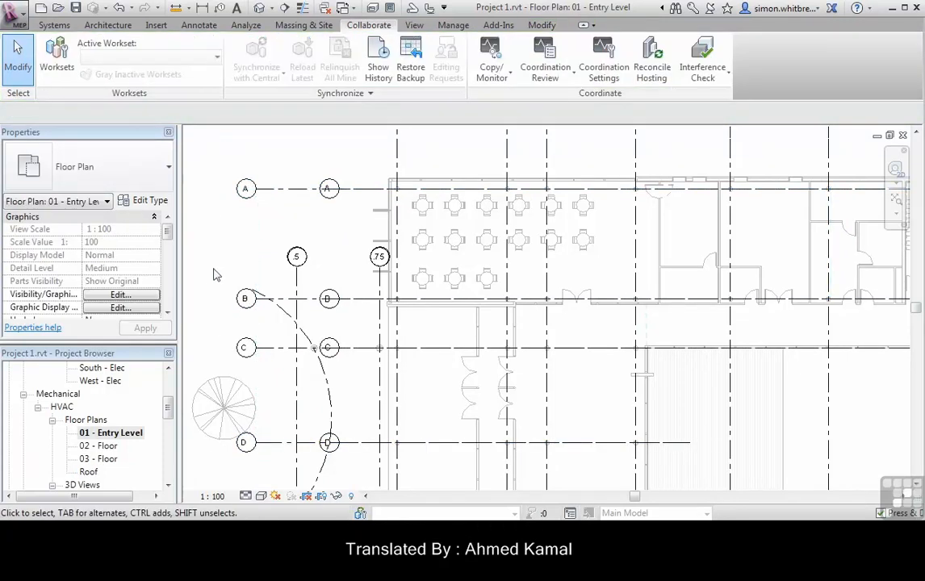